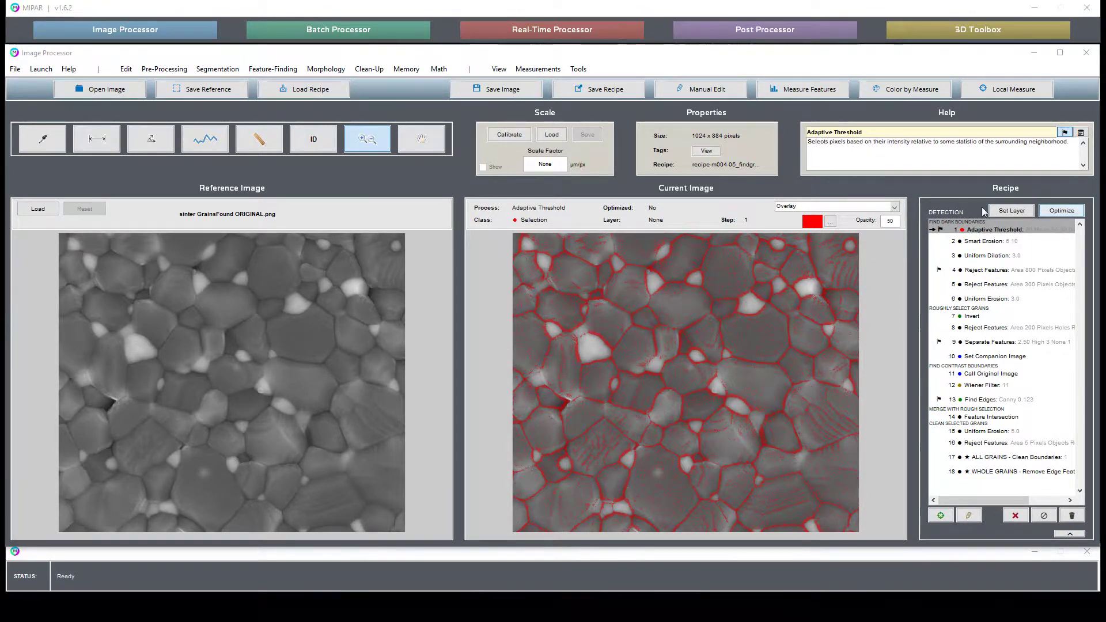
Step through the recipe's dark-boundary detection stages from Smart Erosion to the second Uniform Erosion, examining each stage's result on the image.
click(991, 242)
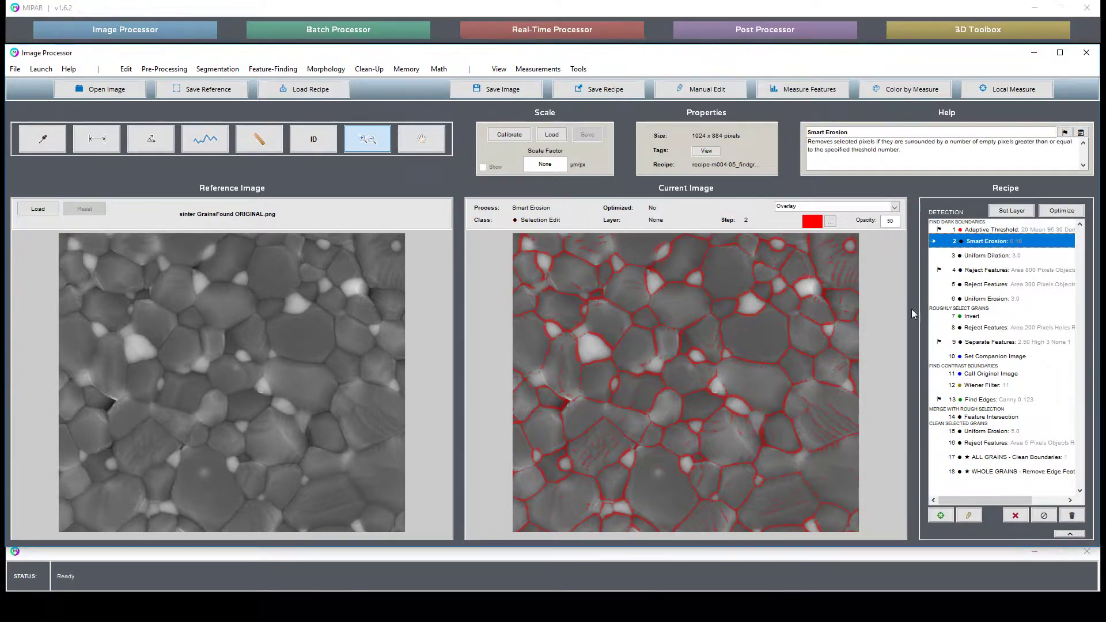
click(996, 260)
click(996, 270)
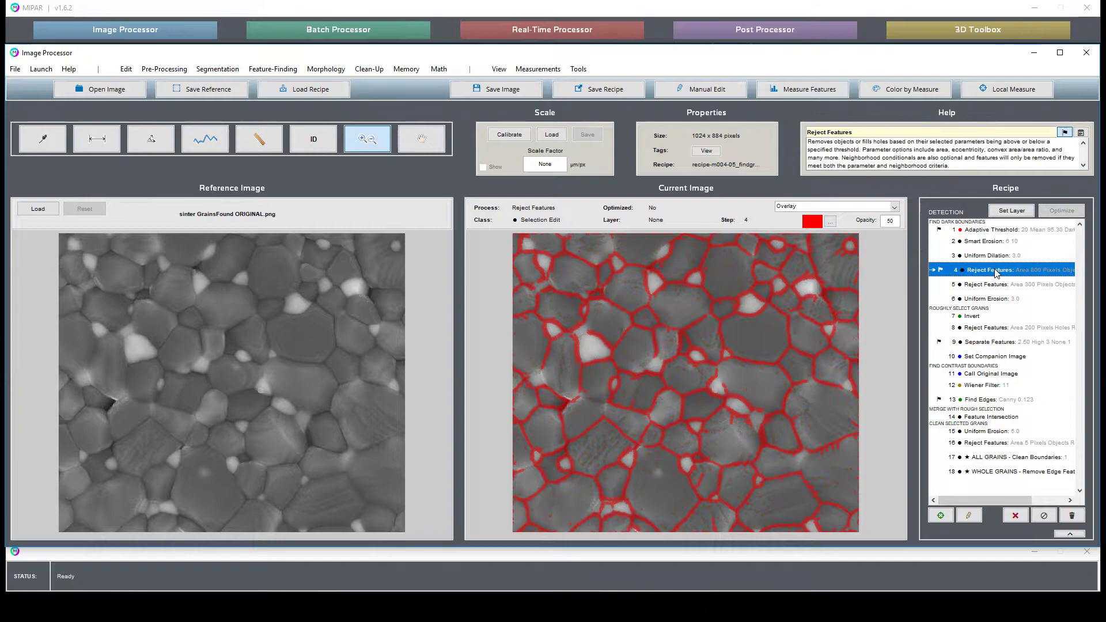
click(1024, 285)
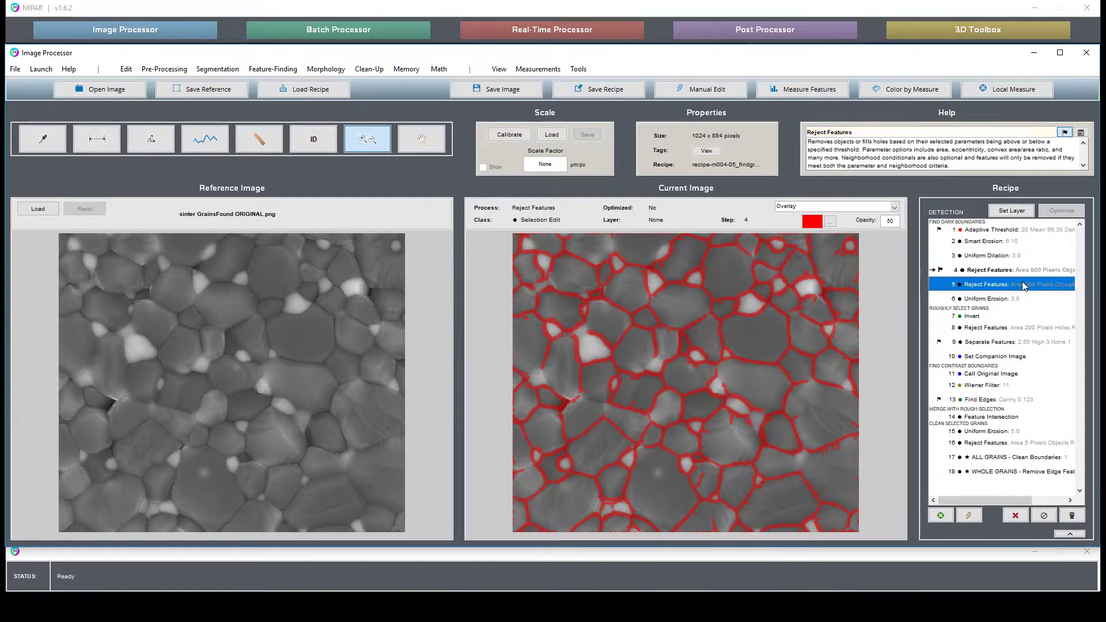
click(983, 299)
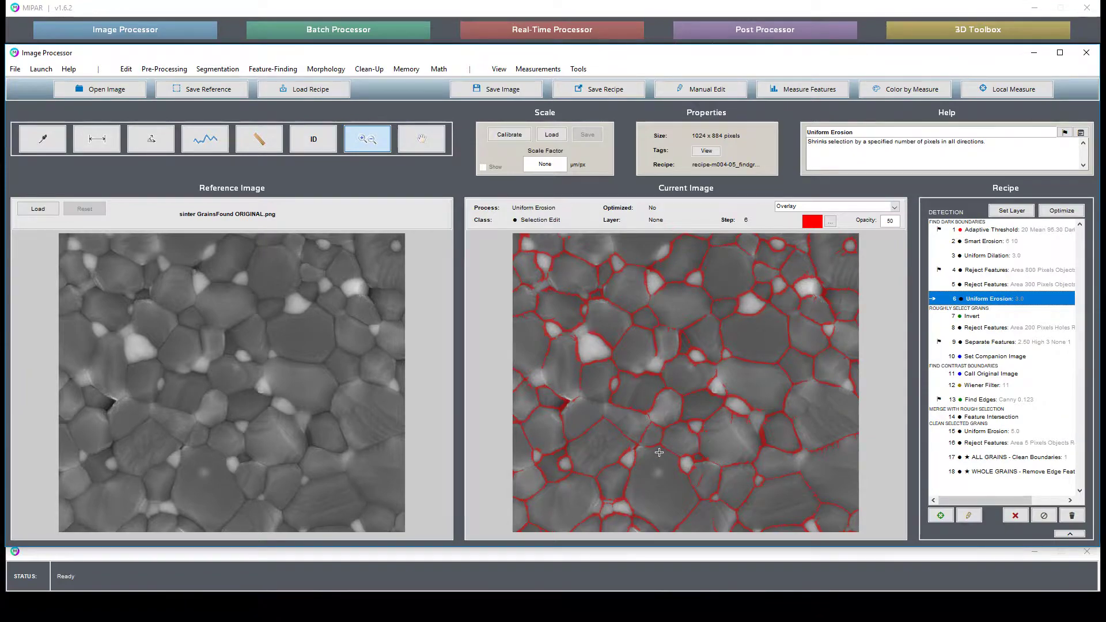
Compare the Invert and Reject Features stages of the rough grain selection in close-up around the dark pore, then restore the full image view.
click(973, 316)
click(983, 328)
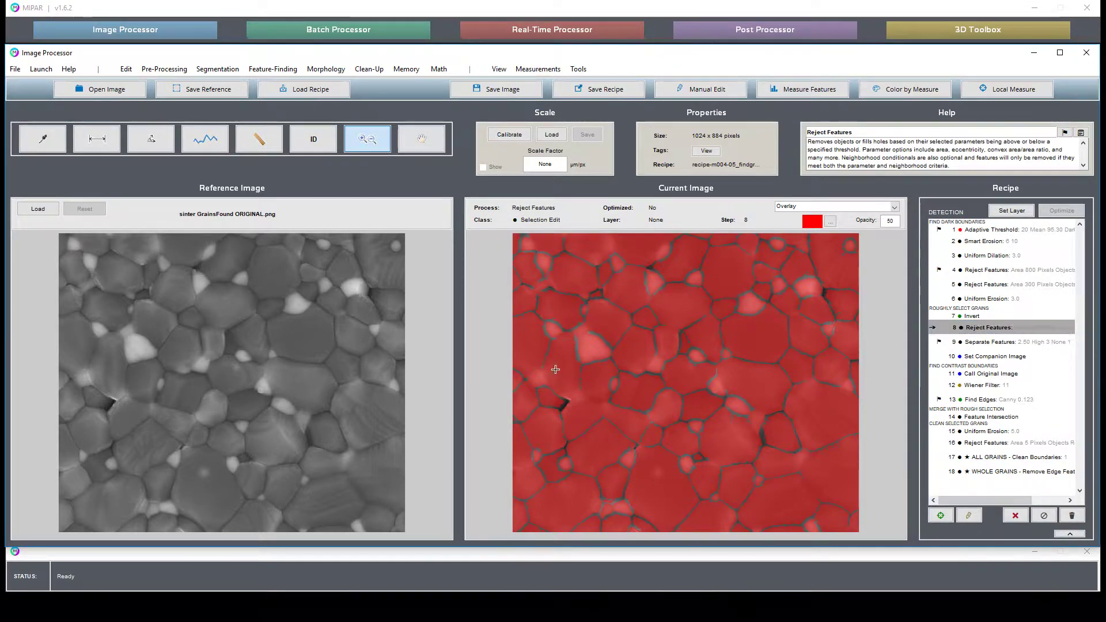
drag(555, 369, 617, 427)
click(997, 316)
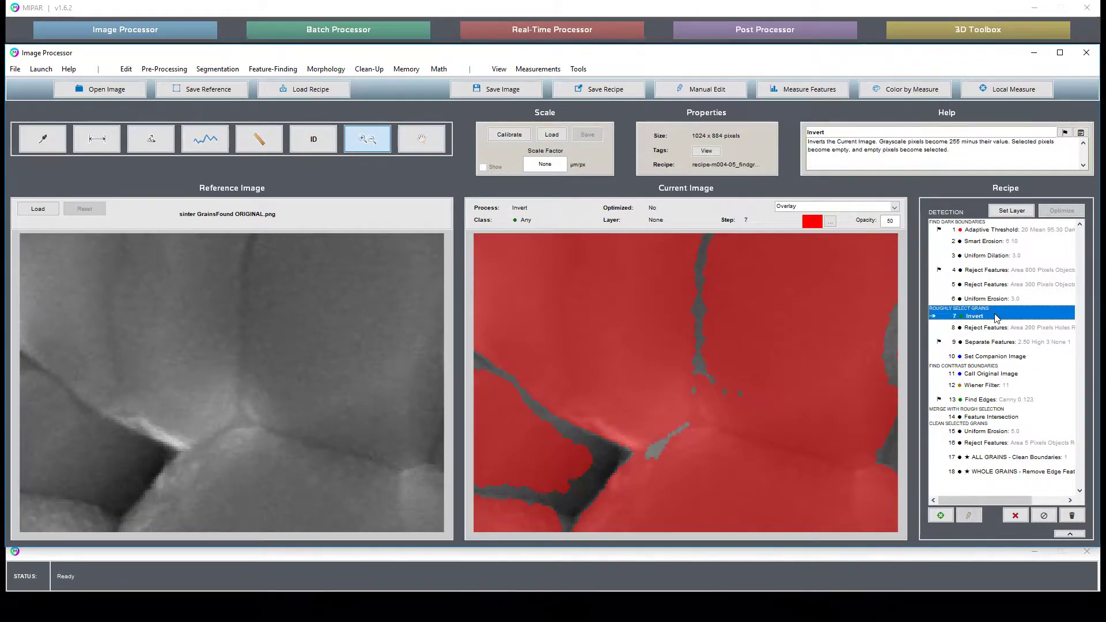
click(993, 328)
click(736, 356)
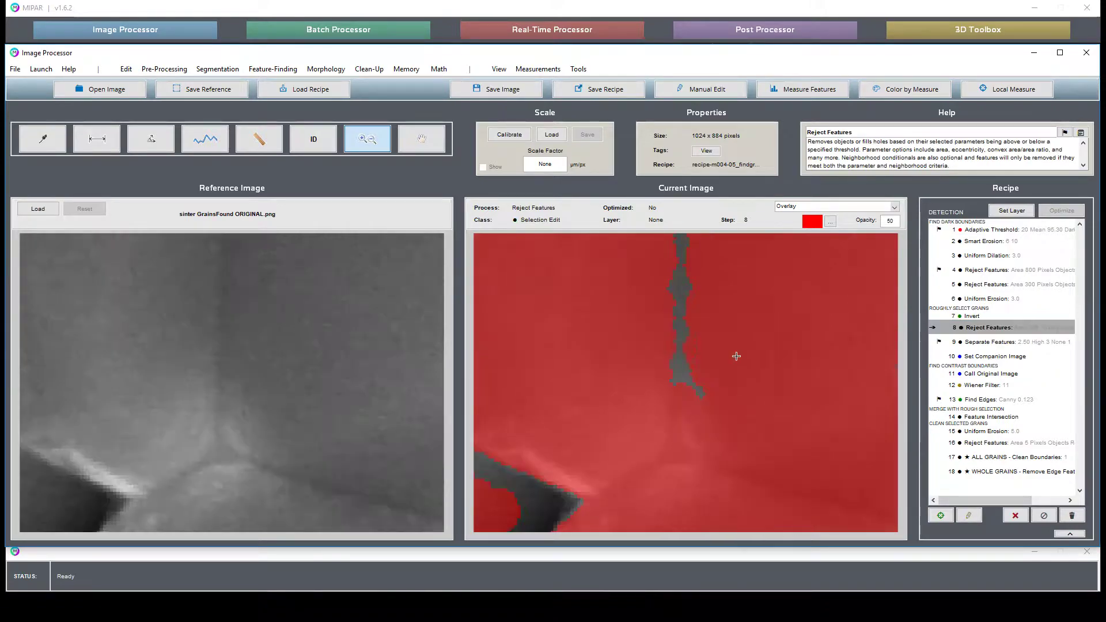
double_click(736, 356)
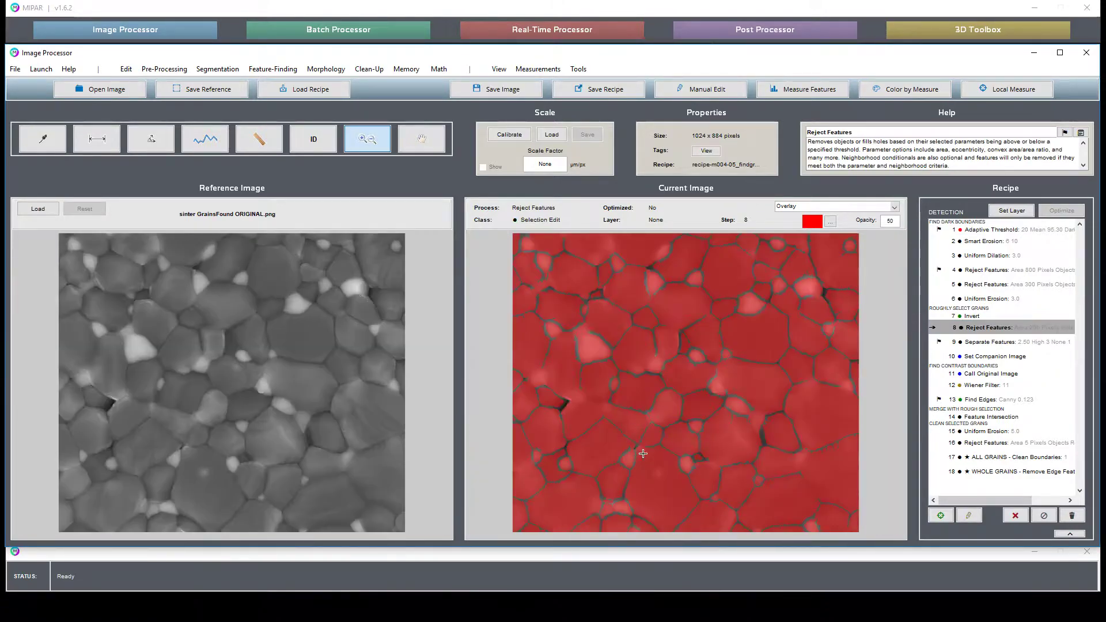
Review the recipe stages from Separate Features and Set Companion Image through the Wiener Filter to Find Edges.
click(1000, 344)
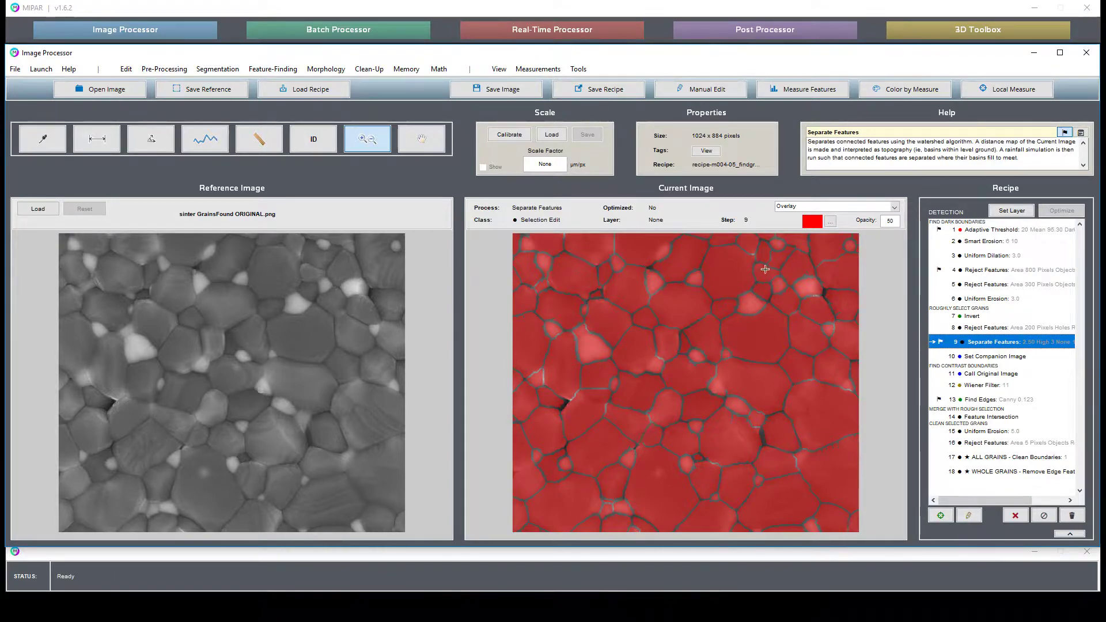
click(1031, 358)
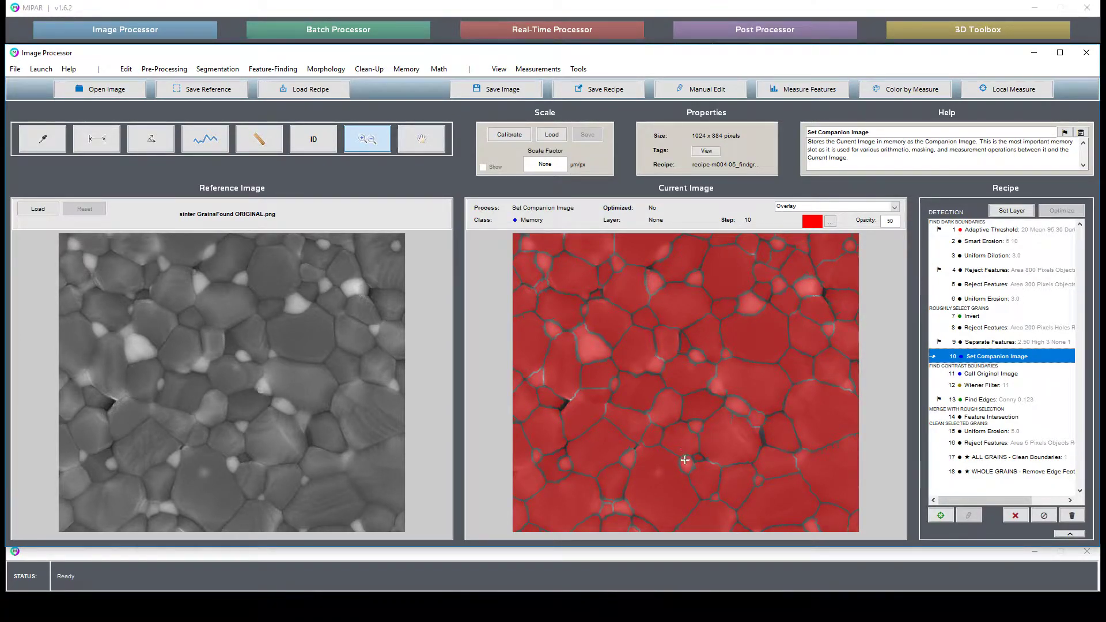
click(1001, 374)
click(1002, 385)
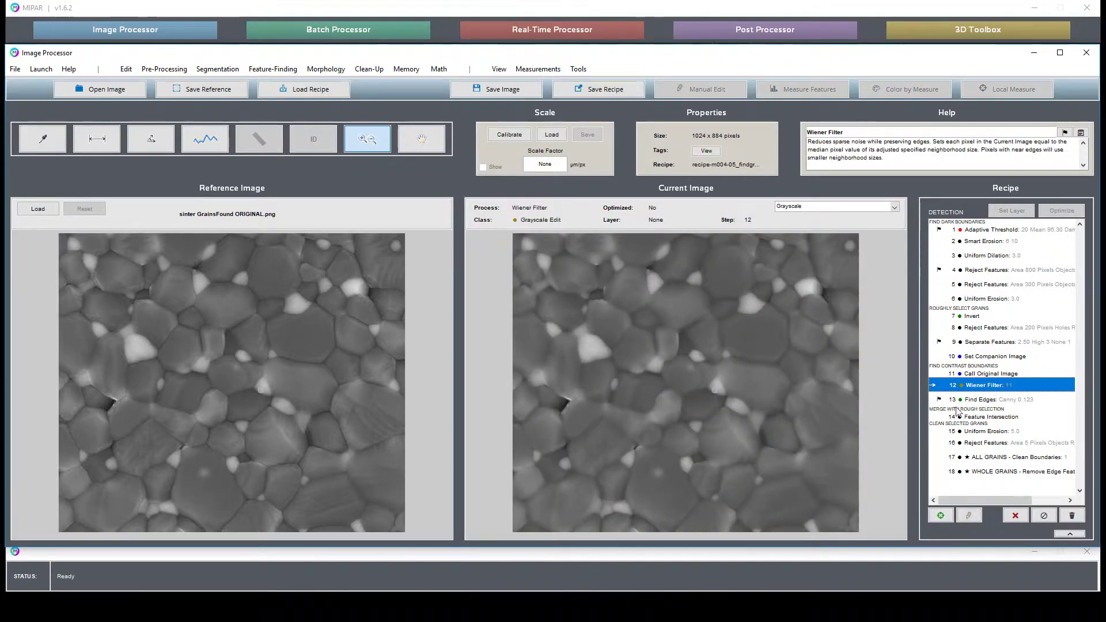
click(979, 399)
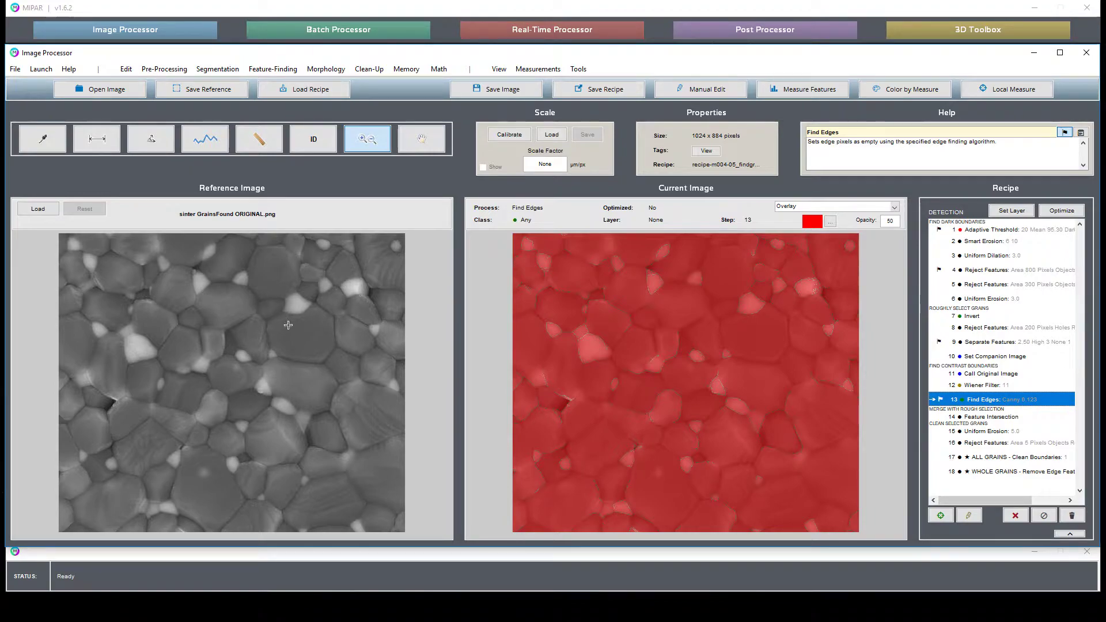
Inspect the Feature Intersection merge and the Uniform Erosion and Reject Features stages that clean the selected grains.
click(990, 417)
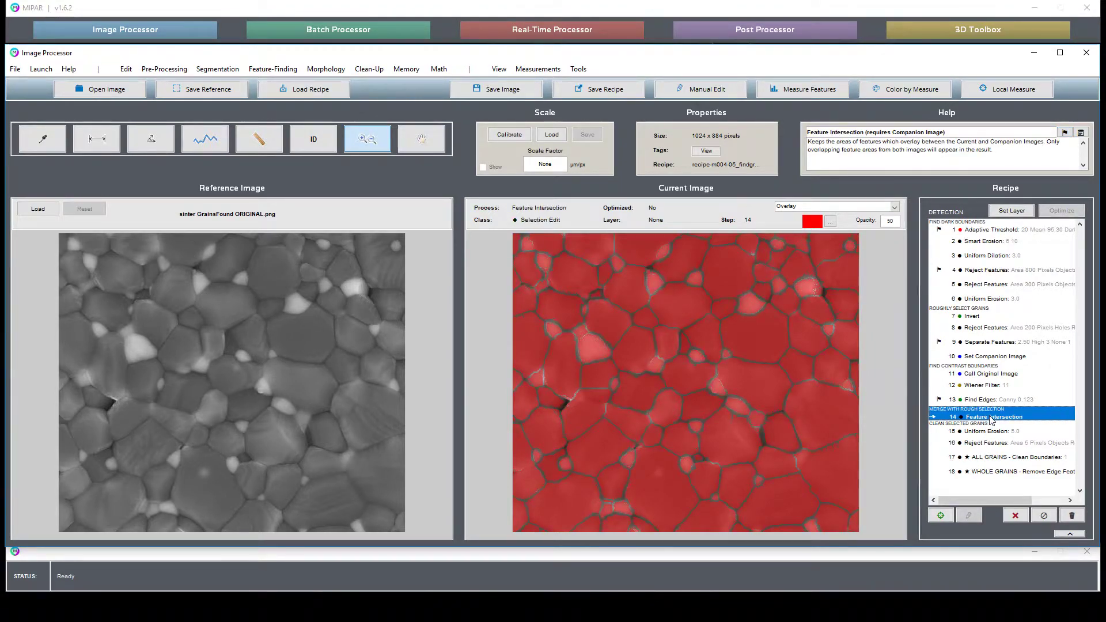
click(1016, 435)
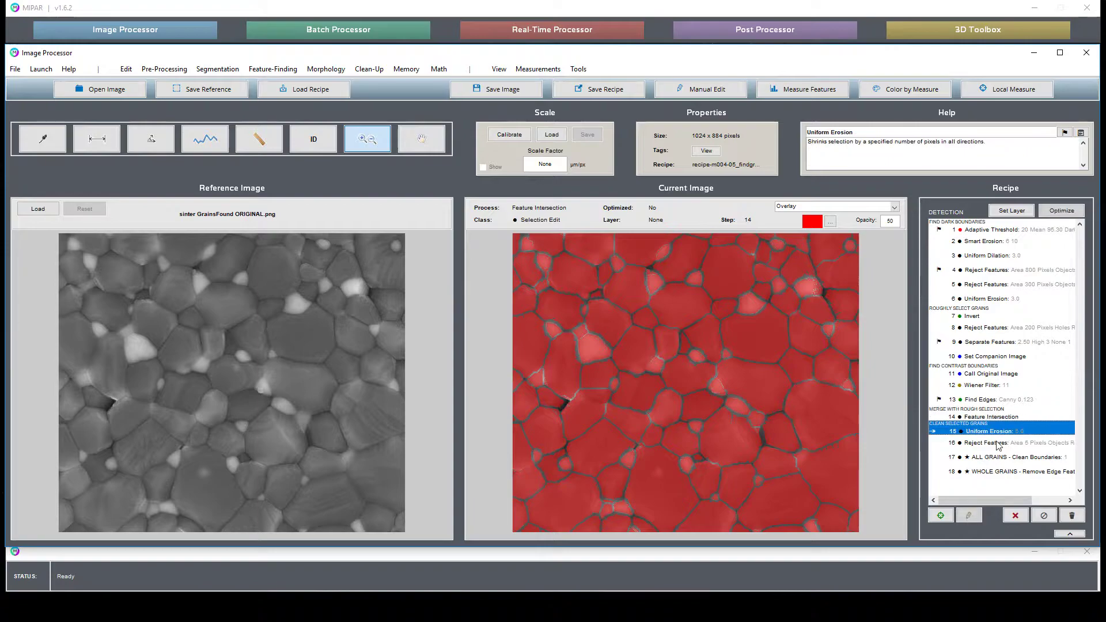
click(1005, 444)
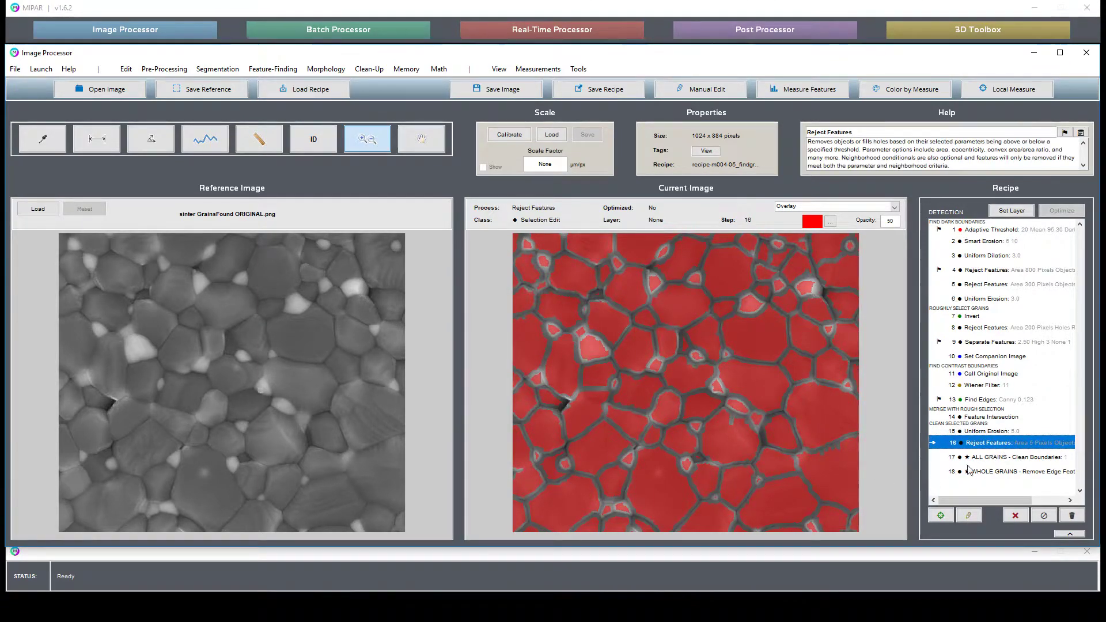
Compare the All Grains layer with the Whole Grains layer, finishing on the Whole Grains result.
click(1010, 458)
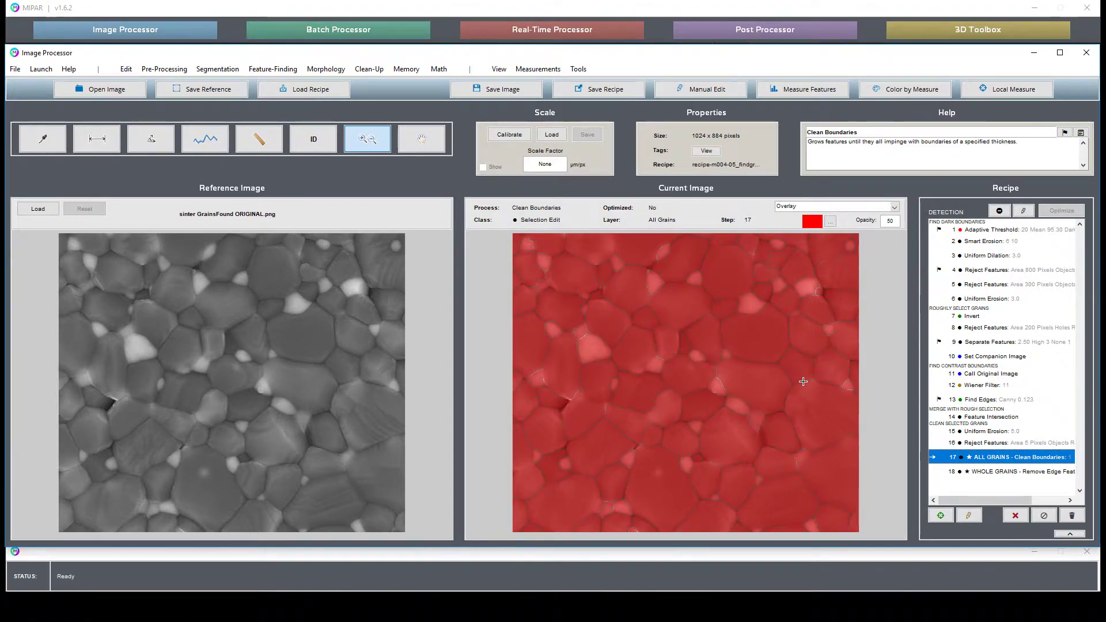
click(1007, 474)
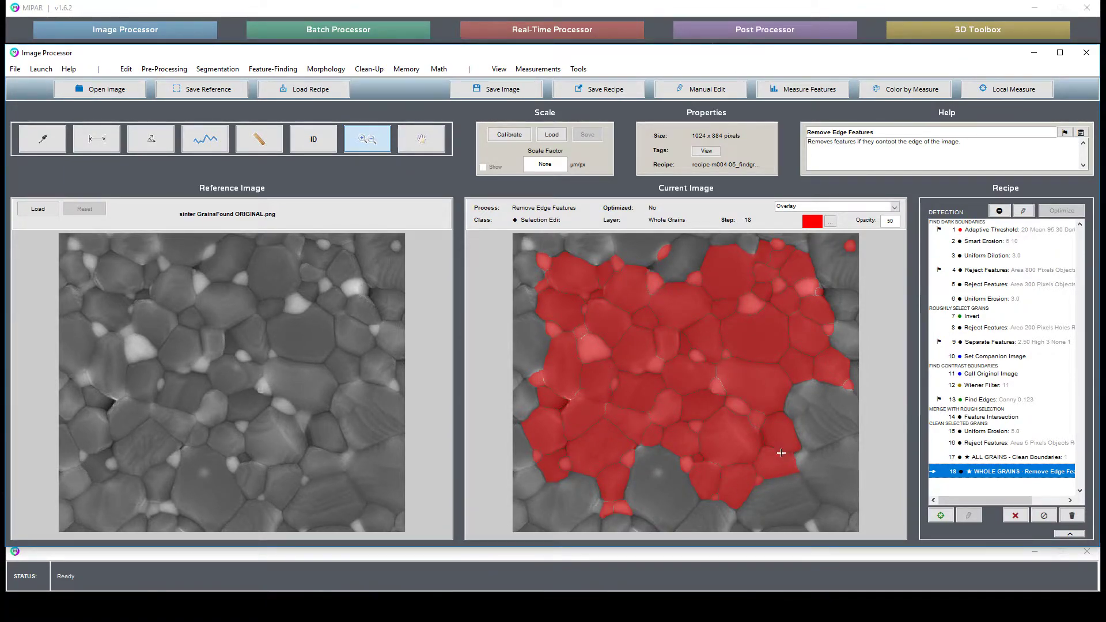
click(1008, 458)
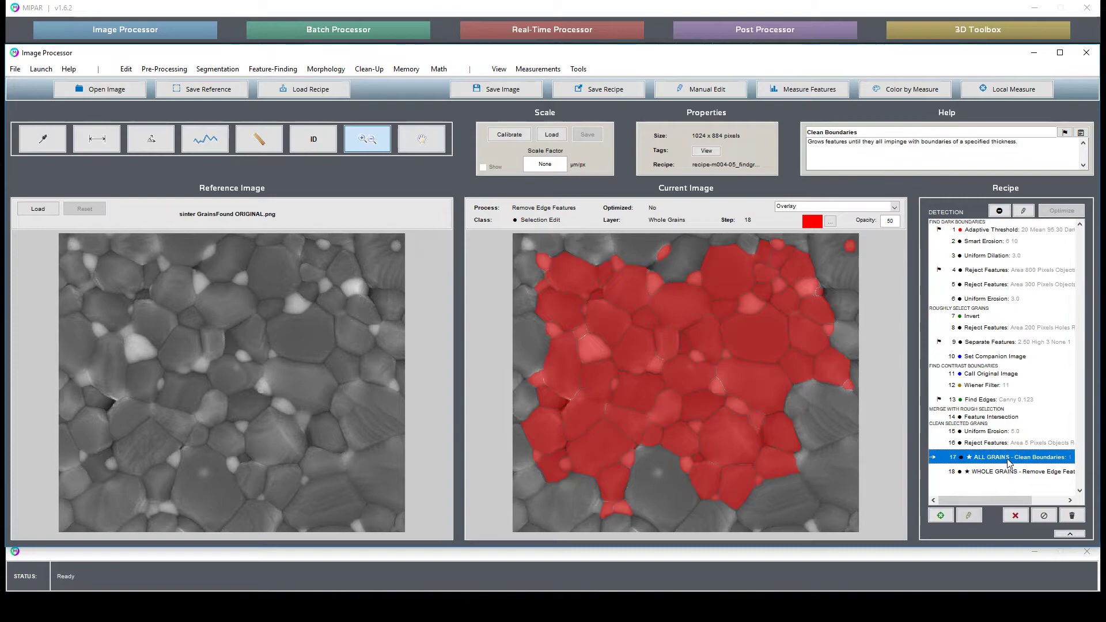
click(1013, 471)
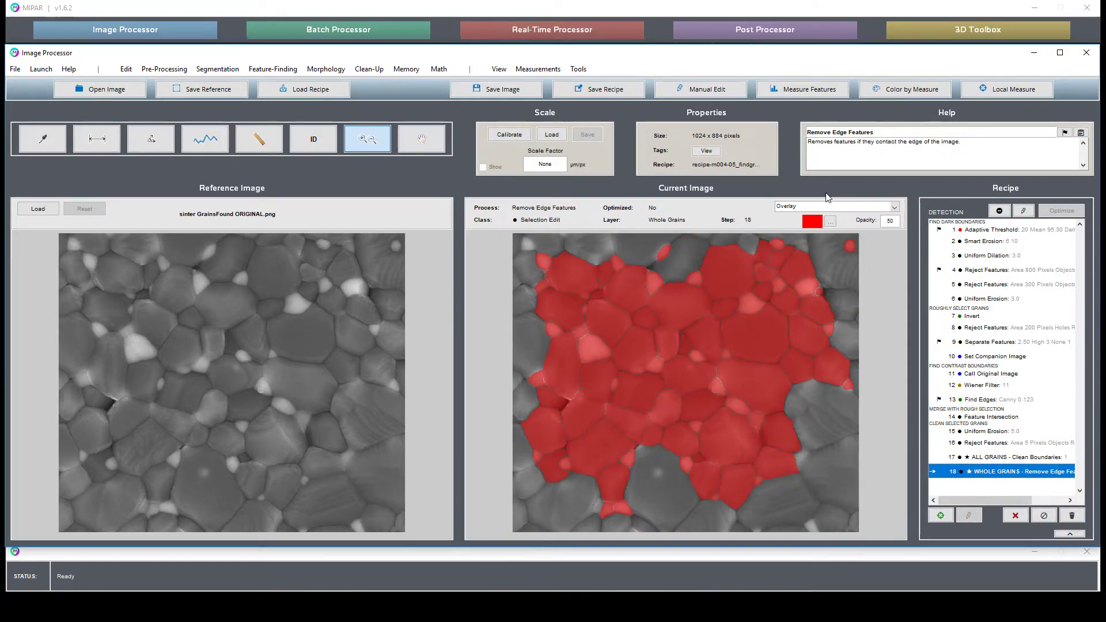
Generate Feret's Diameter measurements for the whole grains, view the grains colored by that measurement with its histogram, and close the results.
click(897, 93)
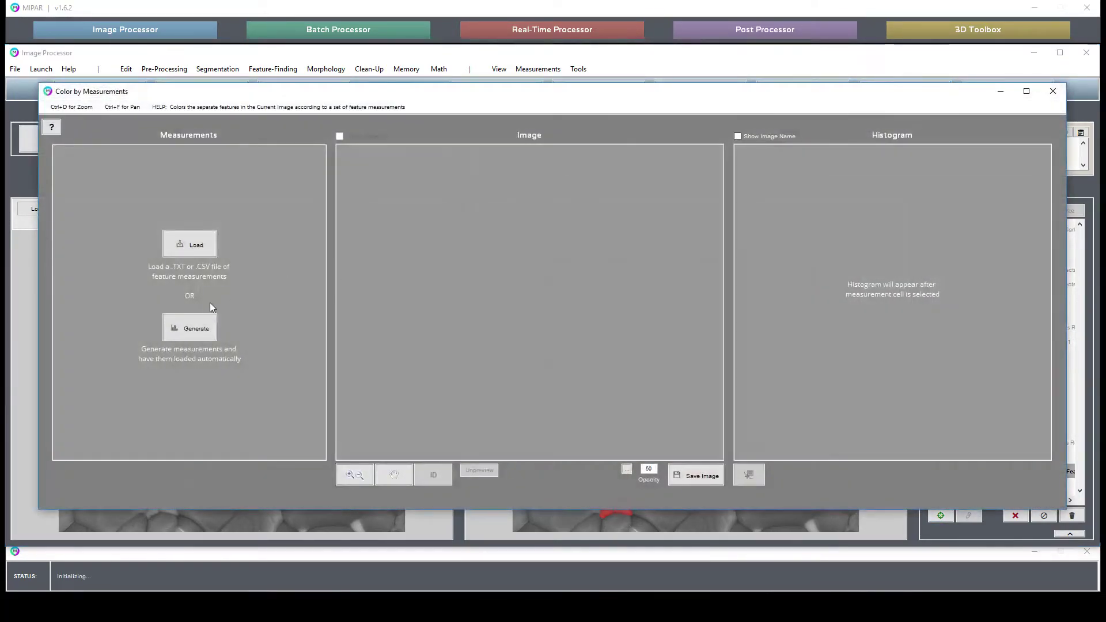
click(190, 328)
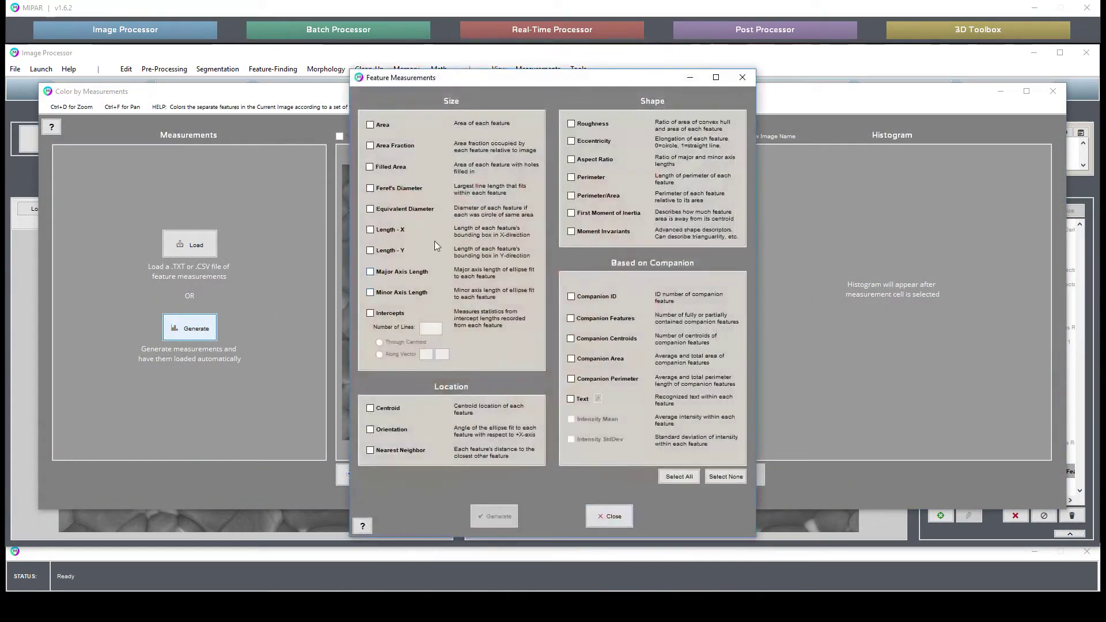
click(402, 189)
click(492, 517)
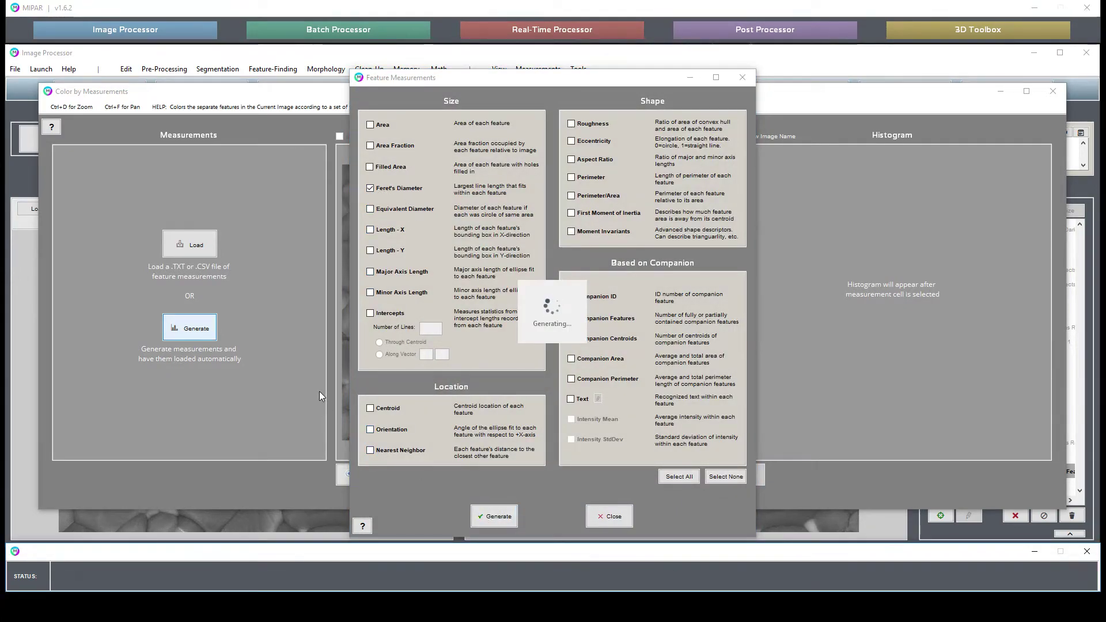
click(140, 163)
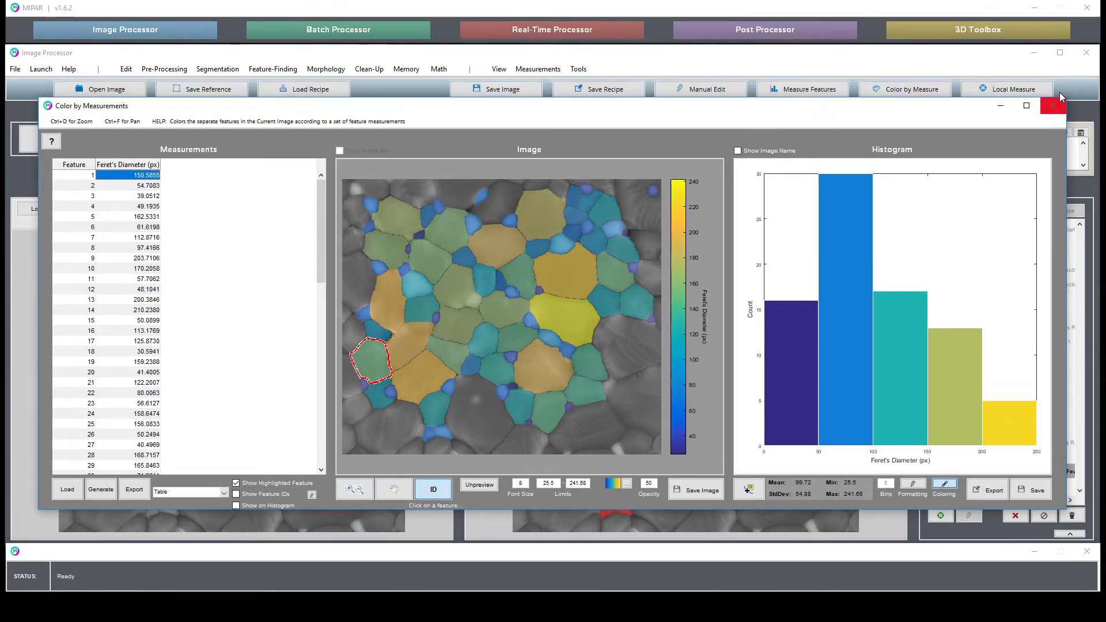
click(1056, 92)
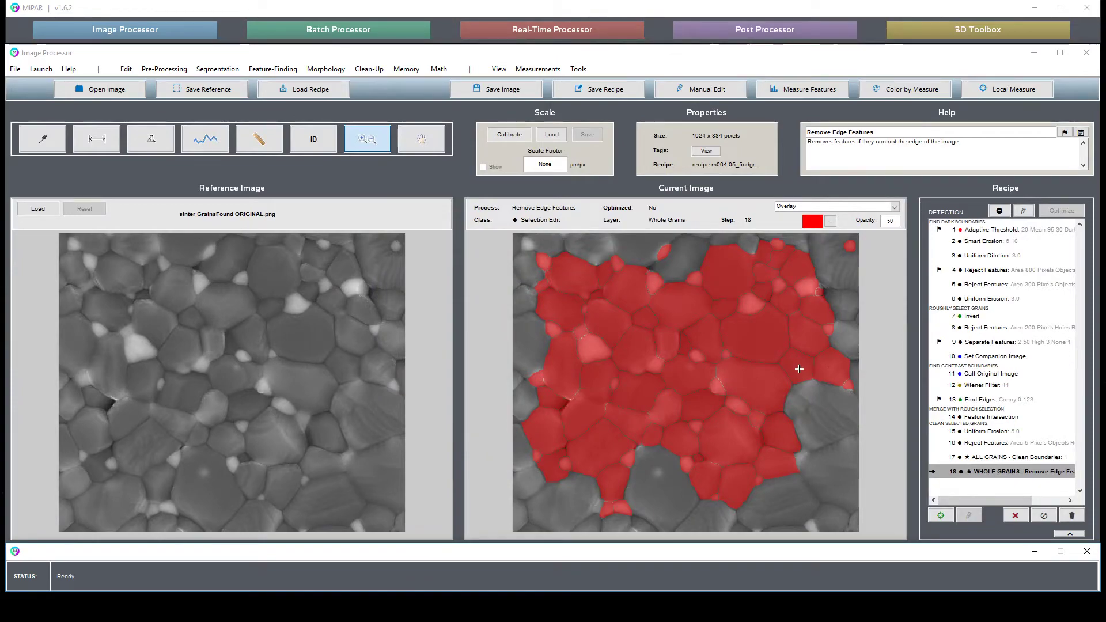